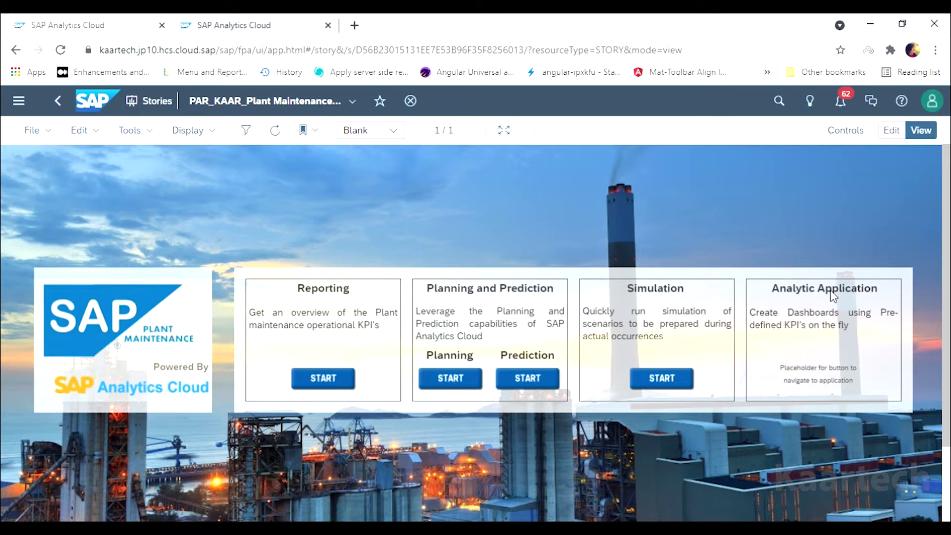
Open the Reporting dashboard from the home page and look over its maintenance KPIs and charts.
left_click(334, 379)
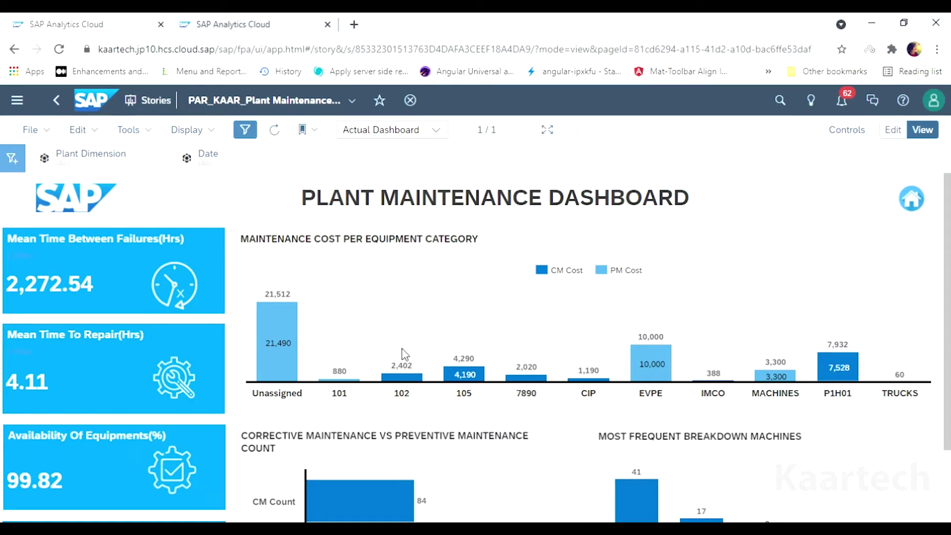
scroll(403, 350, "down", 2)
scroll(402, 353, "up", 2)
Examine the plants available in the Plant Dimension filter without changing the selection.
left_click(130, 169)
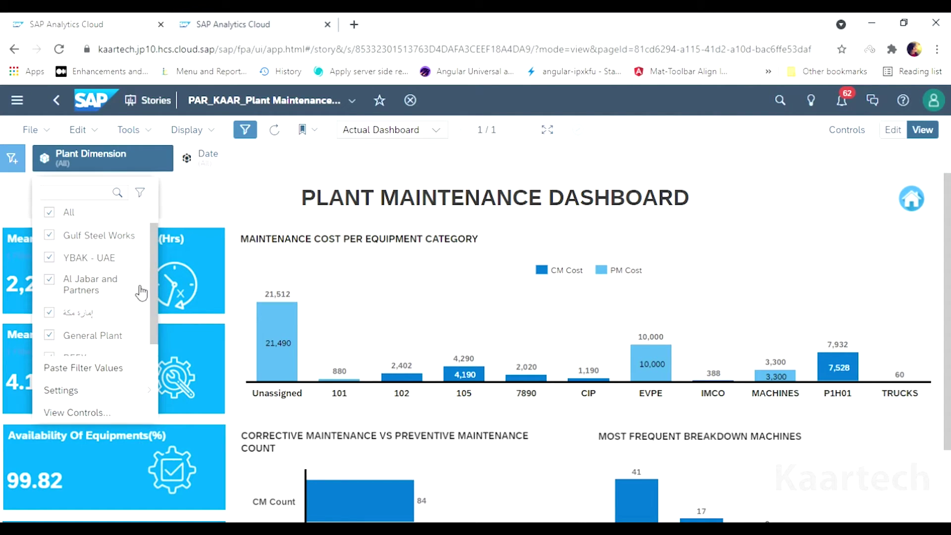
scroll(131, 322, "down", 1)
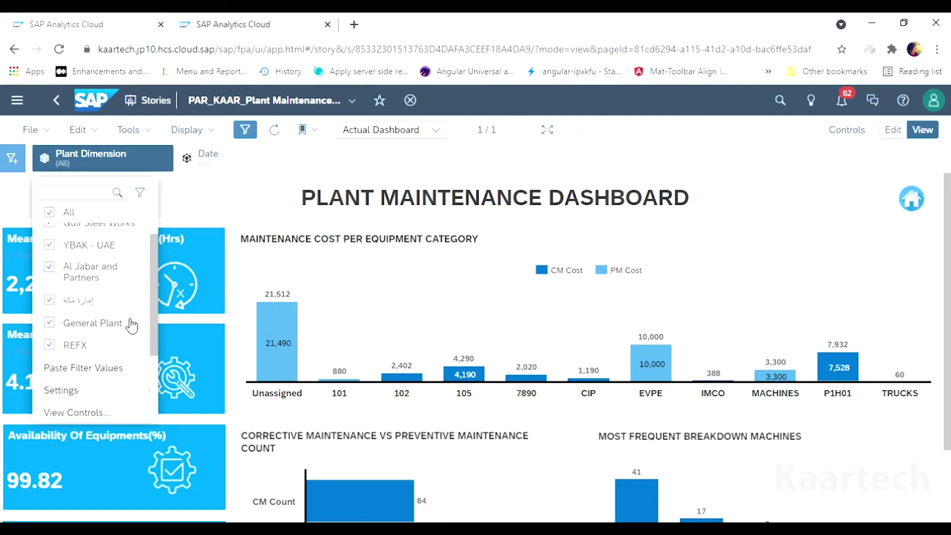
scroll(132, 325, "up", 1)
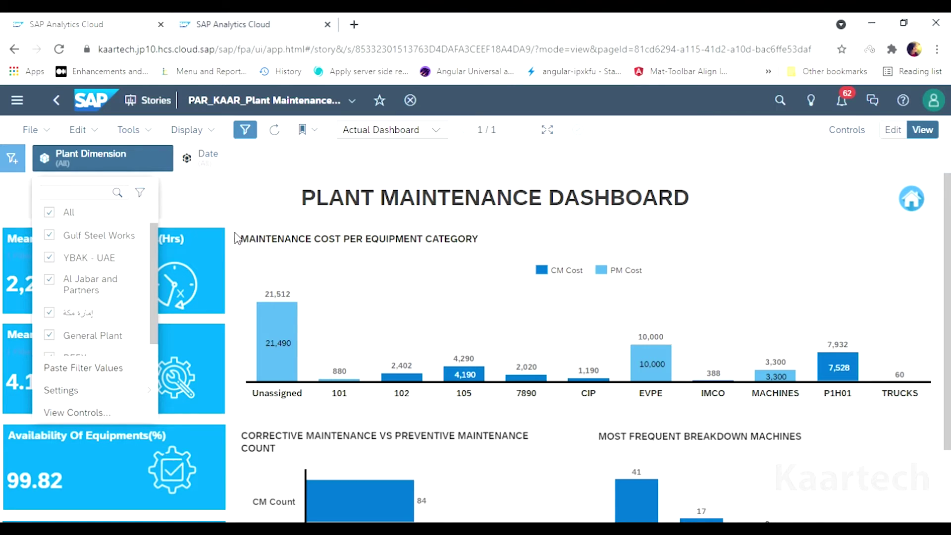
left_click(214, 214)
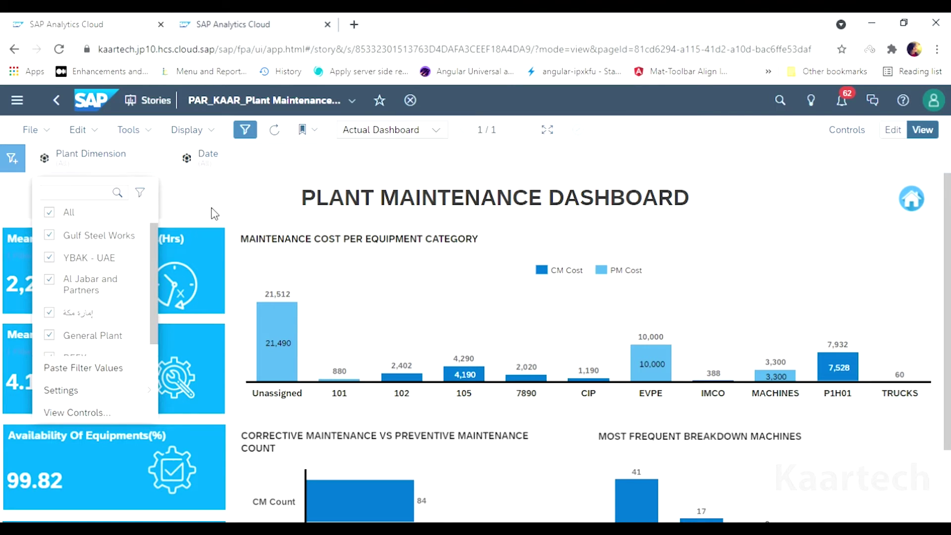
Filter the dashboard's Date to exclude 2020, keeping 2017, 2018, 2019 and 2021.
left_click(241, 168)
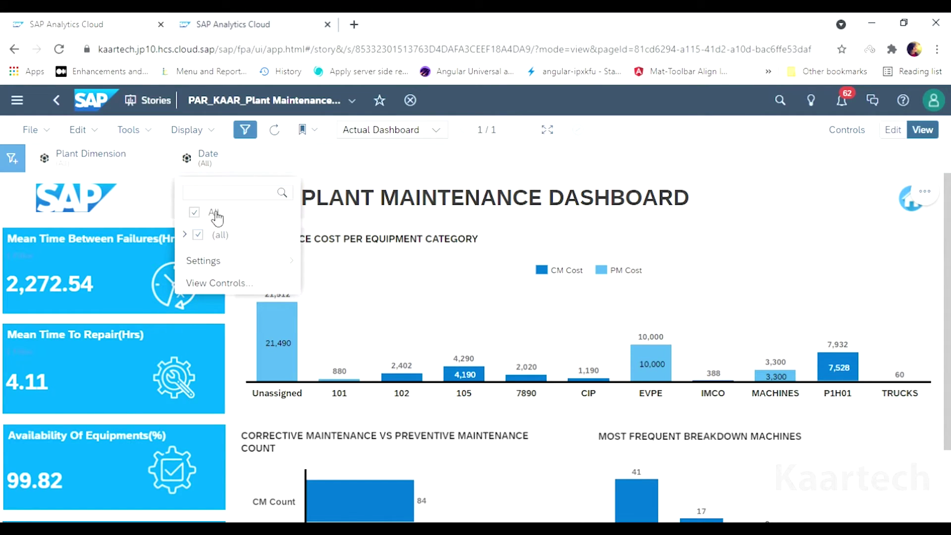
left_click(185, 235)
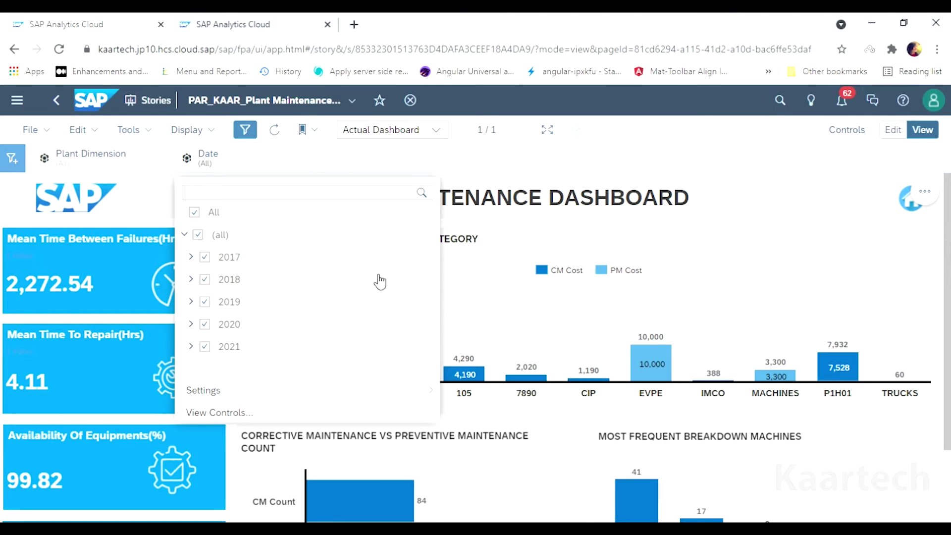
left_click(212, 322)
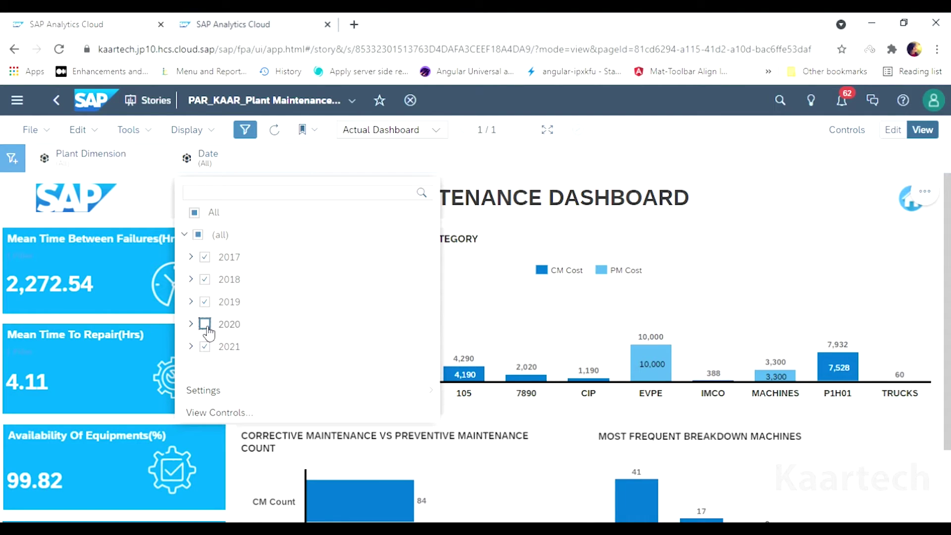
left_click(500, 302)
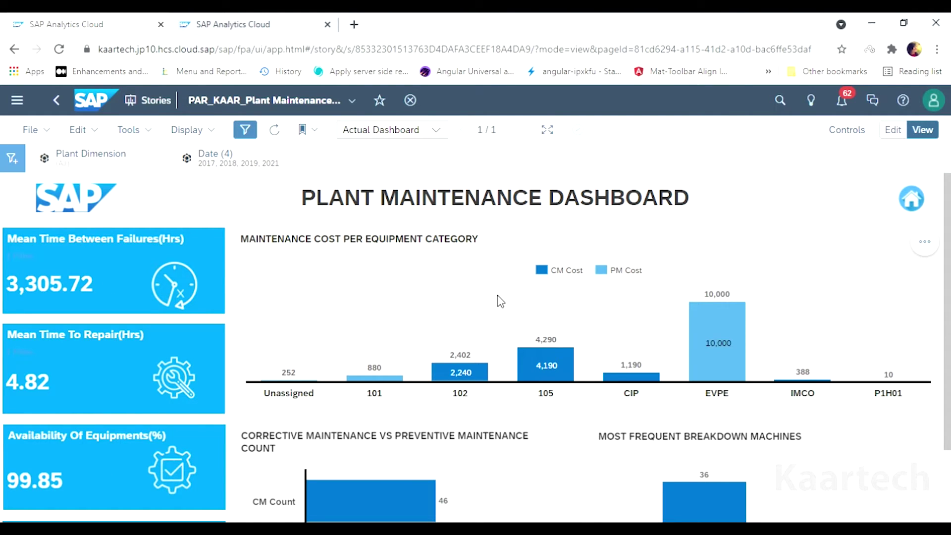
Go back to the home page and open Planning to review the equipment breakdown and unavailability report with its trend charts.
left_click(922, 209)
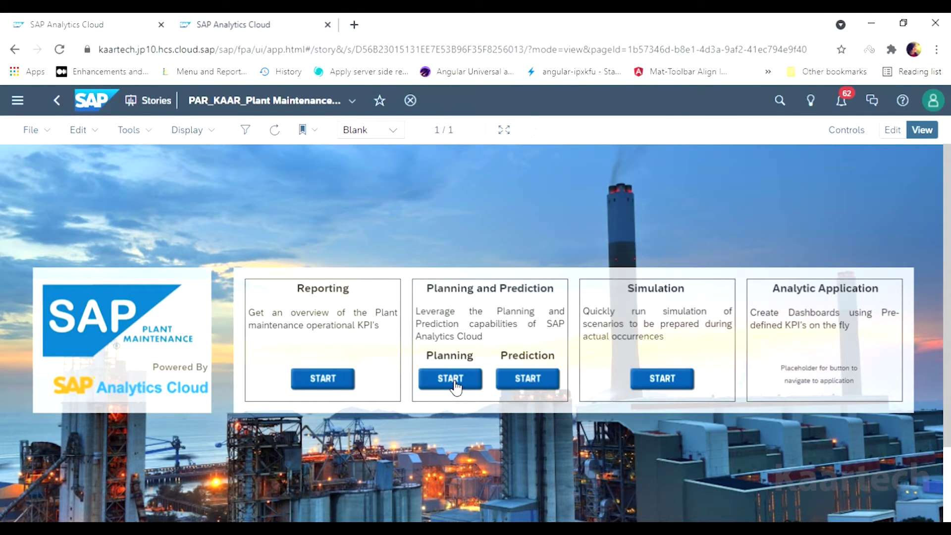
left_click(455, 383)
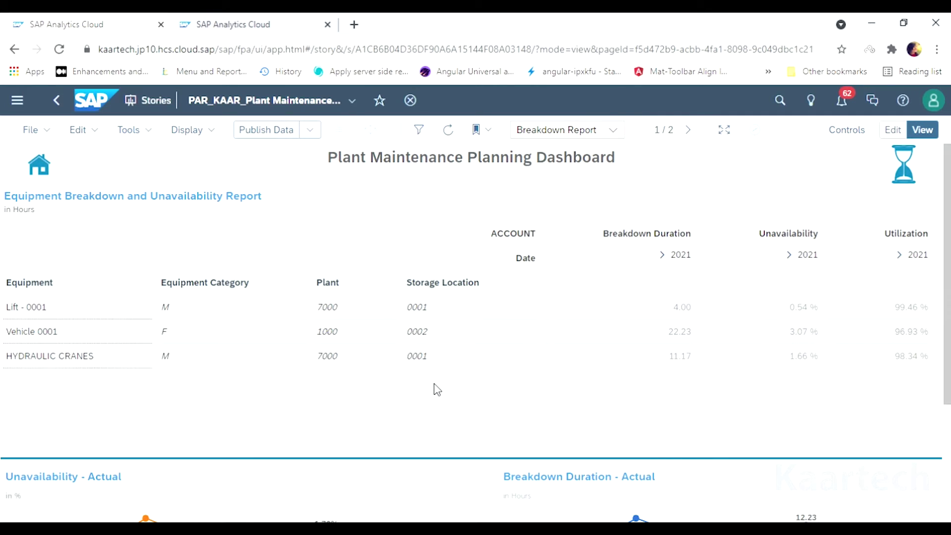
scroll(436, 389, "down", 3)
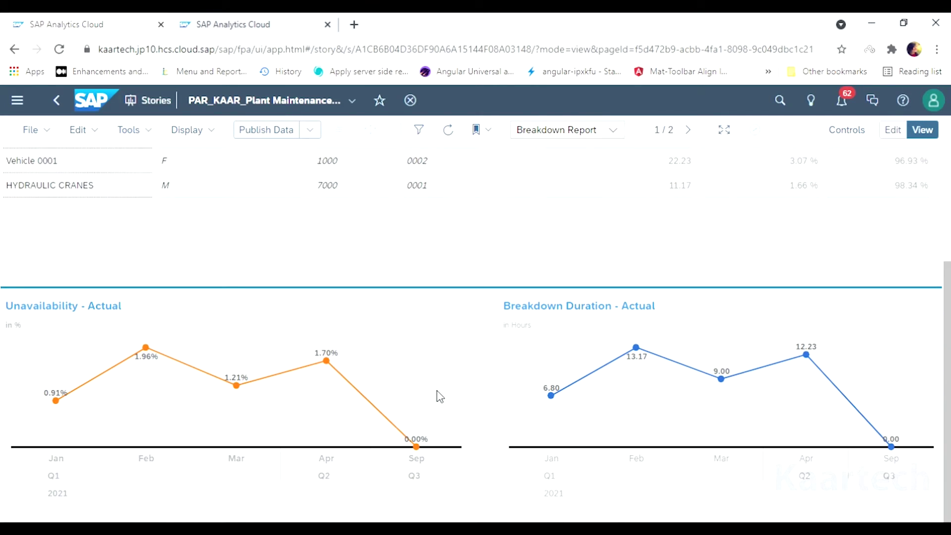
scroll(440, 397, "up", 3)
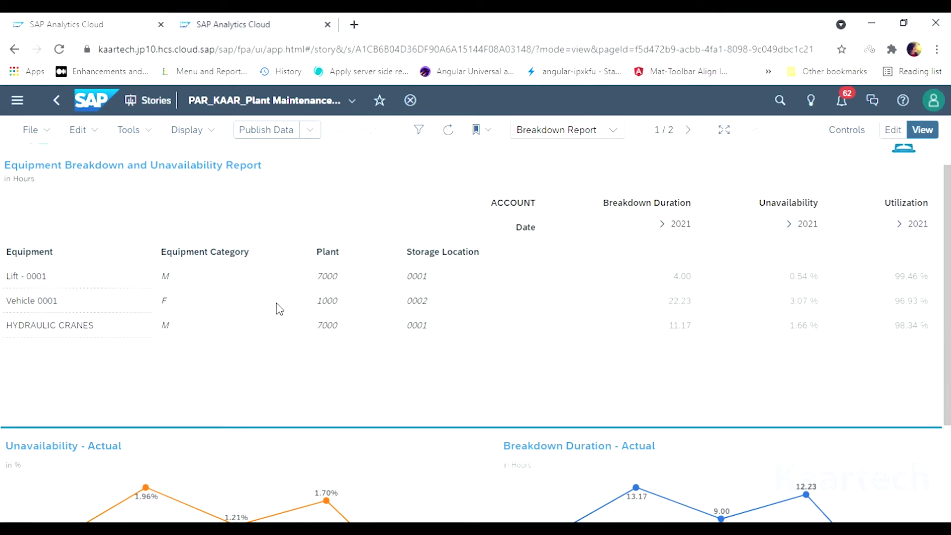
scroll(461, 388, "up", 1)
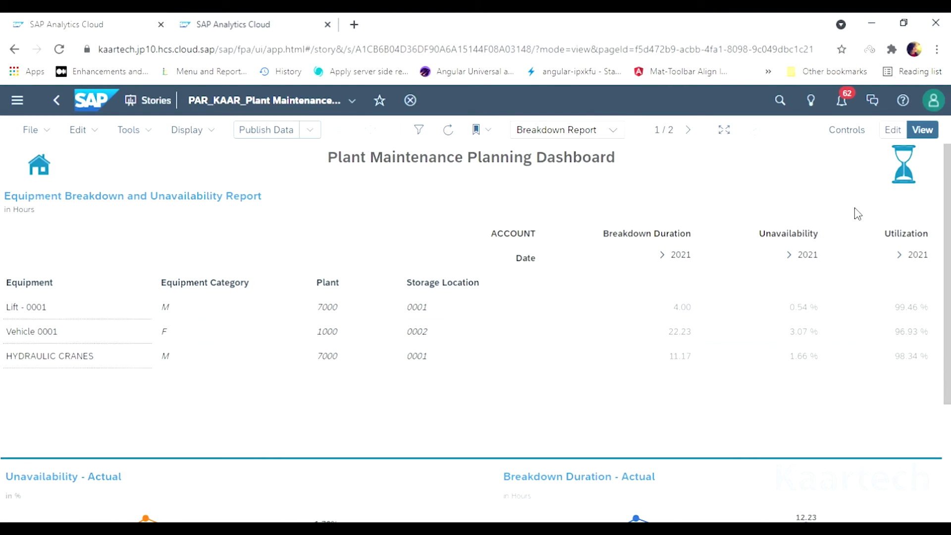
Open the Plan input template and set the planned value of Jib Crane No.1 for 5 January 2021 to 1.
left_click(912, 176)
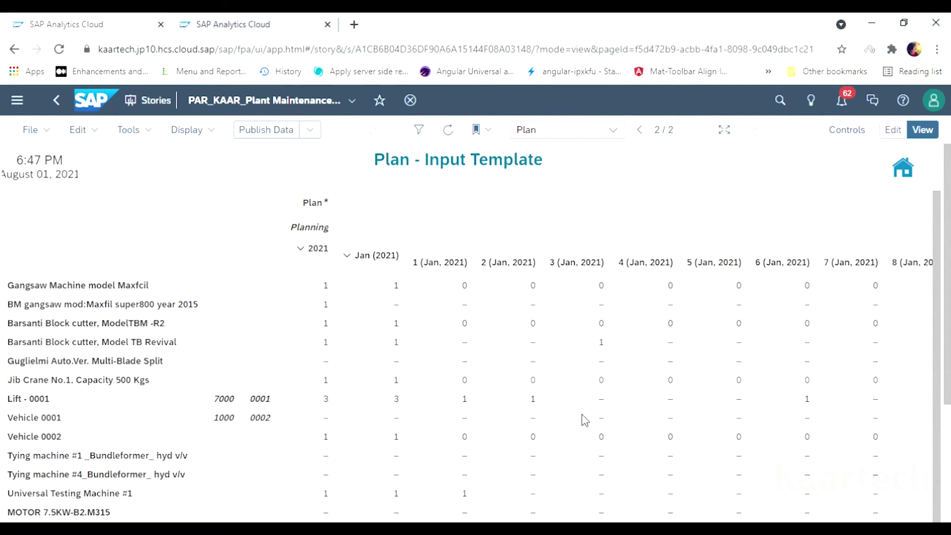
scroll(584, 420, "down", 2)
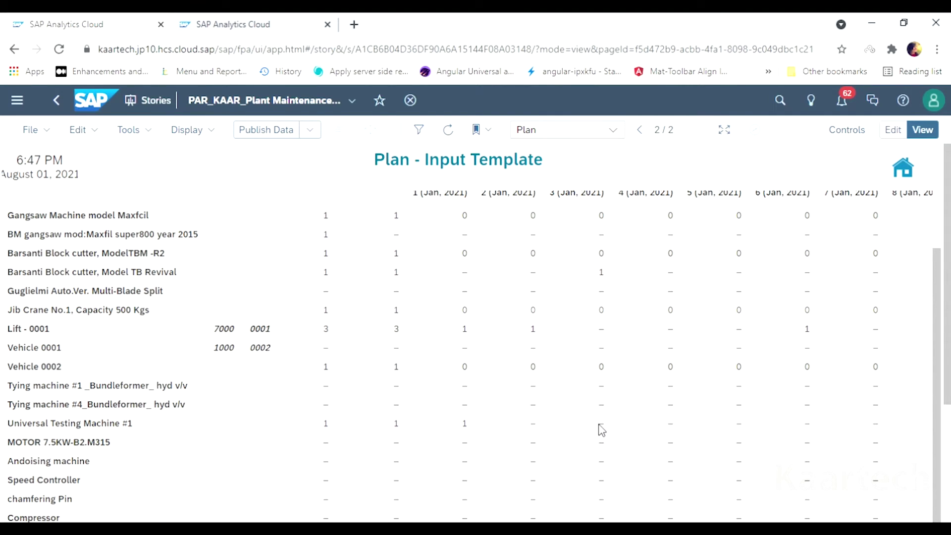
scroll(601, 430, "up", 2)
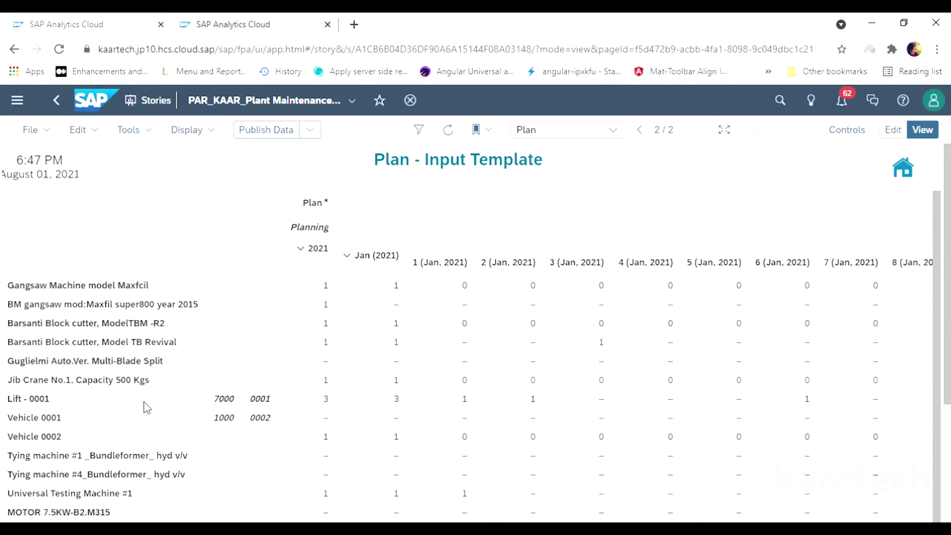
double_click(741, 381)
key("BackSpace")
type("0")
key("Return")
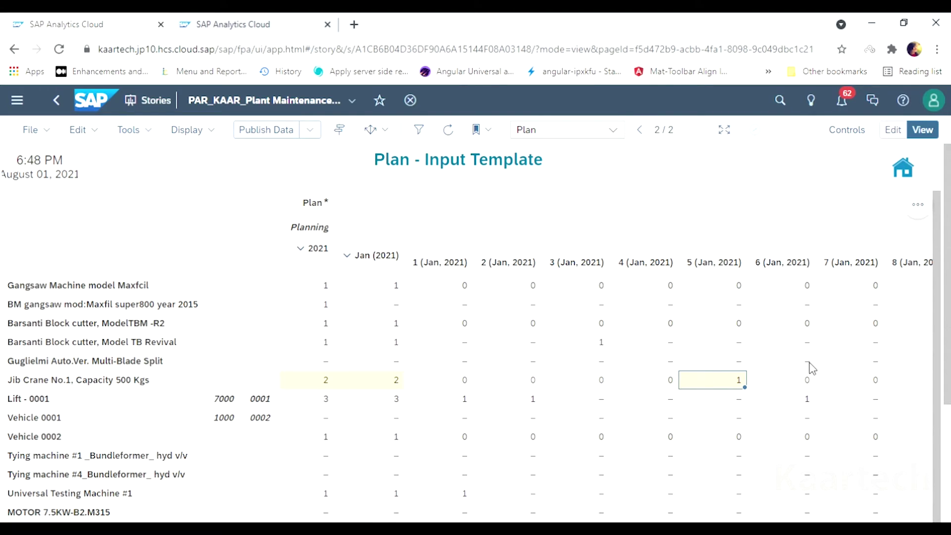
Go back to the home page and open Prediction to review the error forecast chart and its actual versus forecast table.
left_click(911, 170)
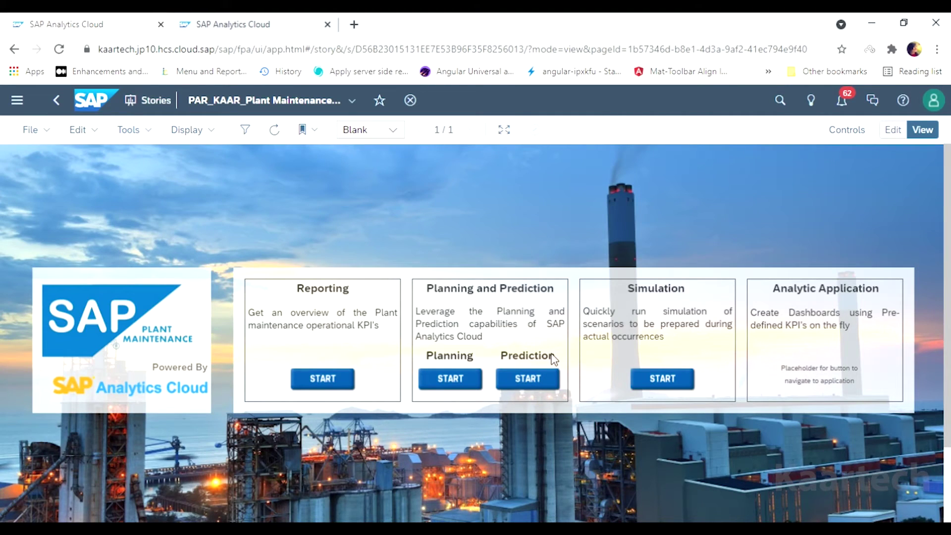
left_click(540, 384)
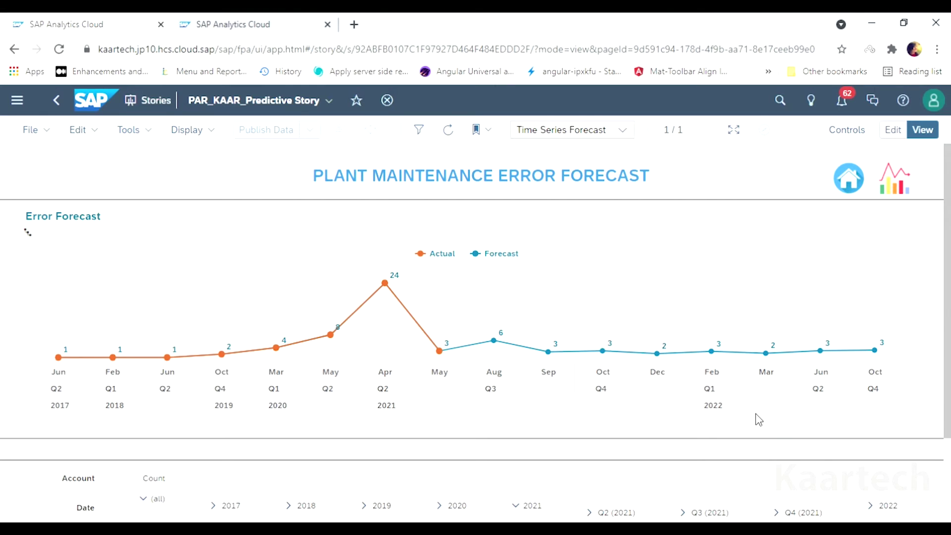
scroll(758, 418, "down", 2)
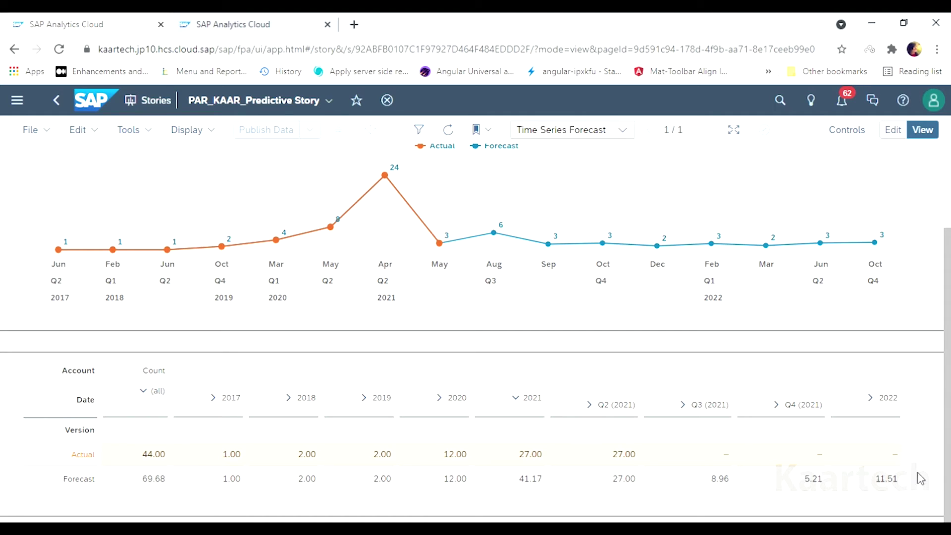
scroll(919, 479, "up", 3)
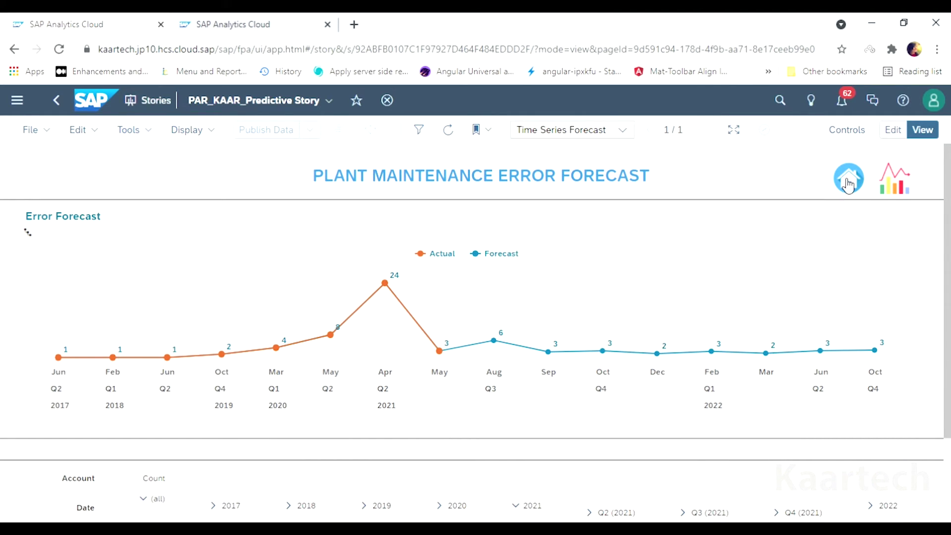
Open the Simulation page from the home page and select FG_BTSKID as the material.
left_click(848, 185)
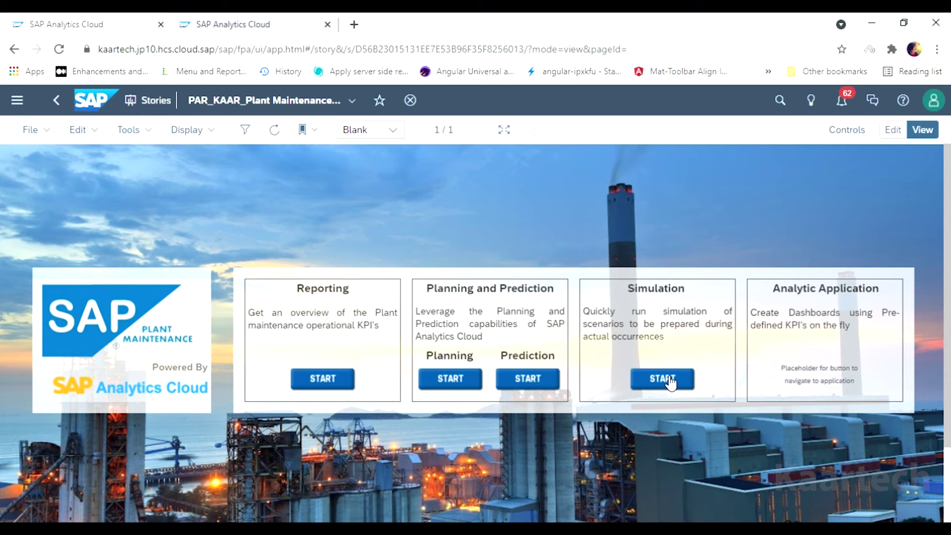
left_click(670, 379)
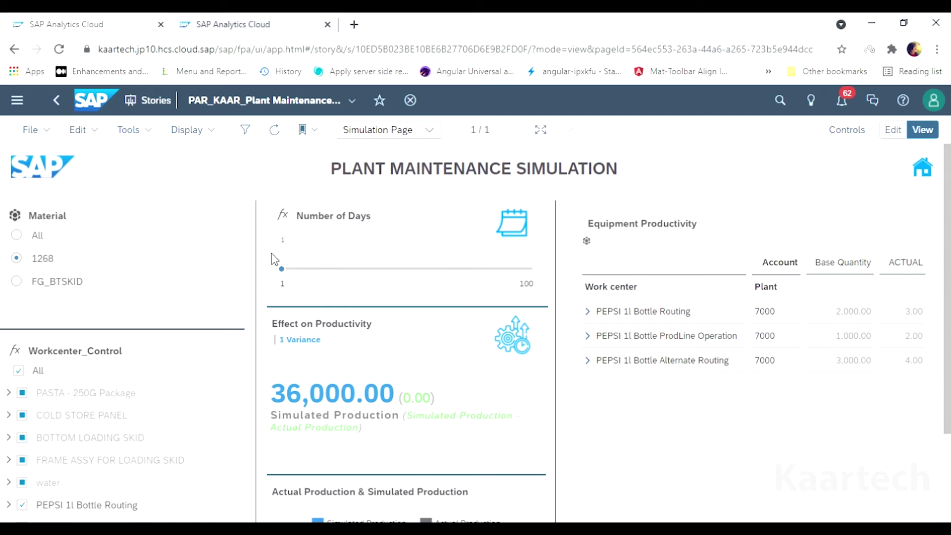
left_click(18, 282)
scroll(99, 317, "down", 2)
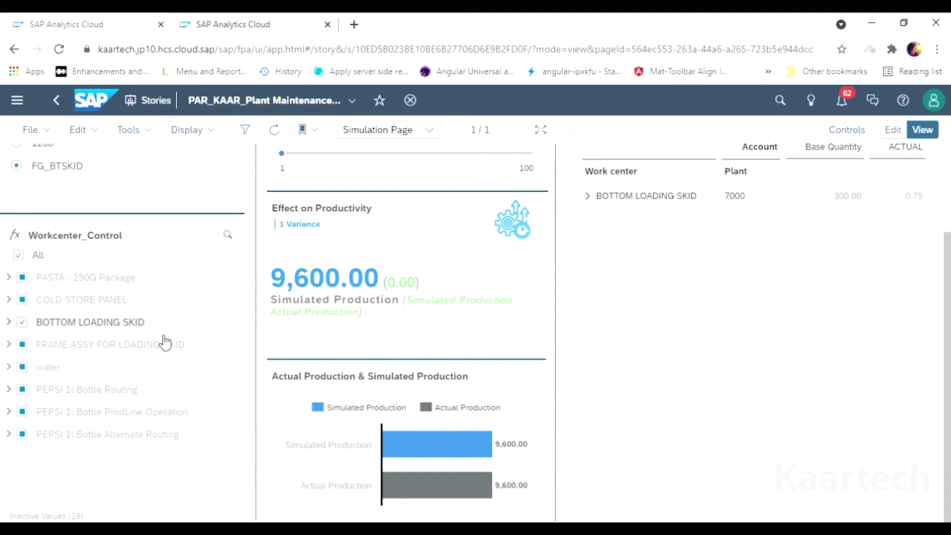
scroll(159, 366, "up", 2)
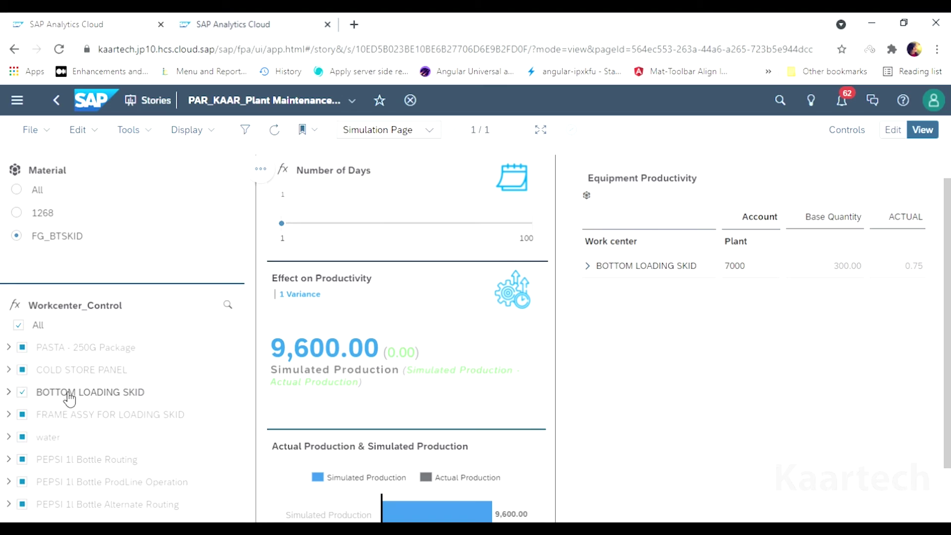
scroll(68, 403, "up", 1)
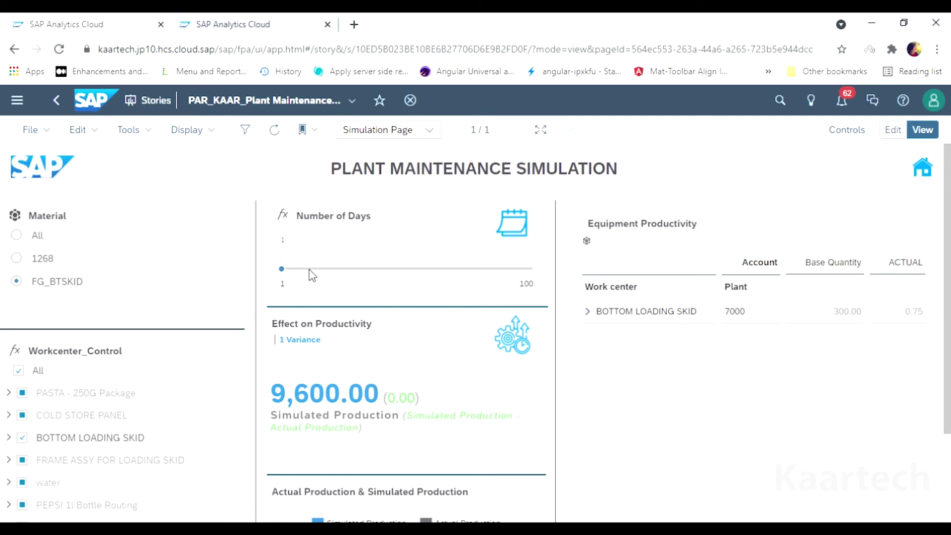
Set the simulation's number of days to 14 and exclude the BOTTOM LOADING SKID work center.
left_click_drag(287, 275, 322, 279)
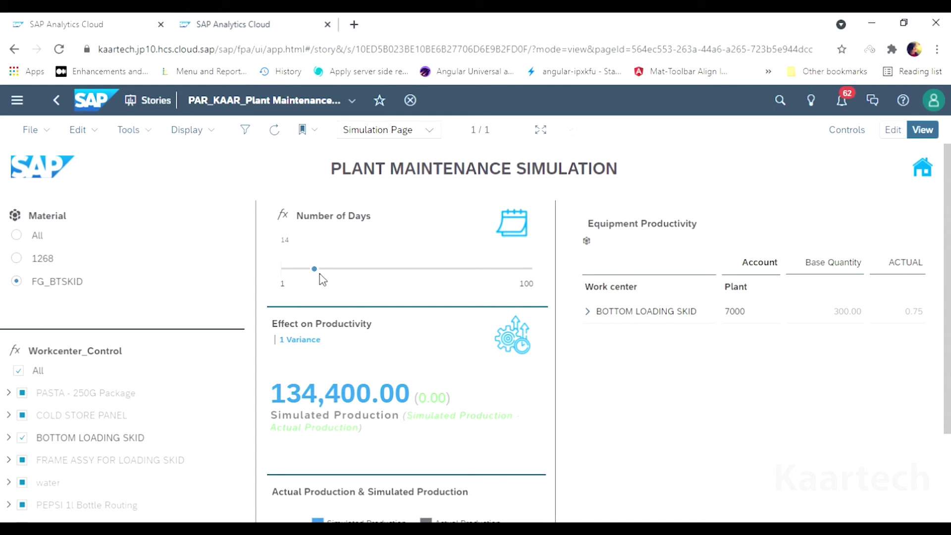
scroll(327, 347, "down", 2)
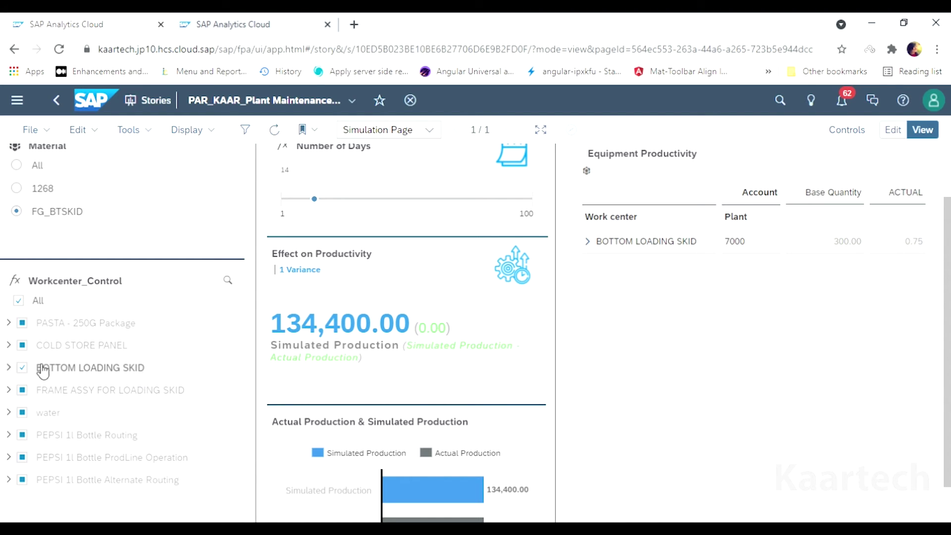
left_click(22, 368)
scroll(107, 396, "up", 2)
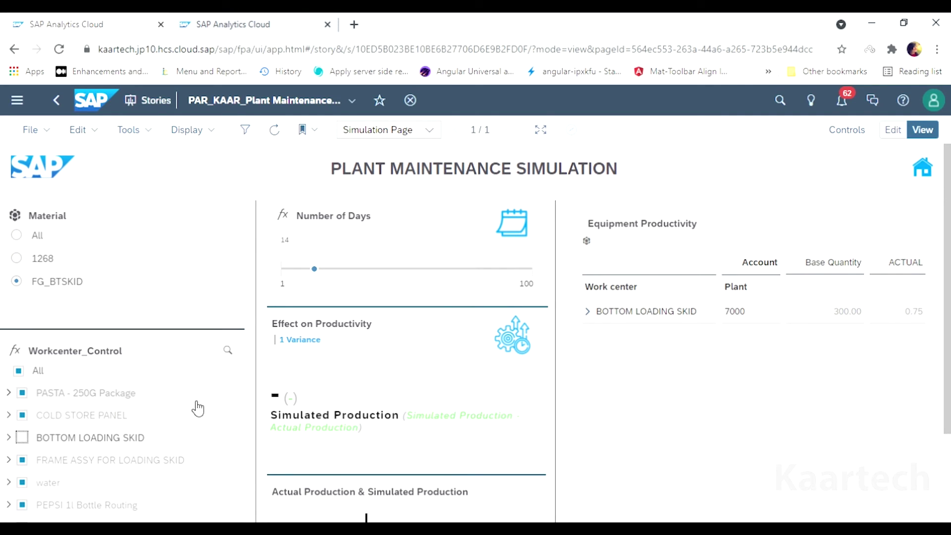
Examine the effect of the excluded work center on simulated and actual production.
scroll(421, 446, "down", 3)
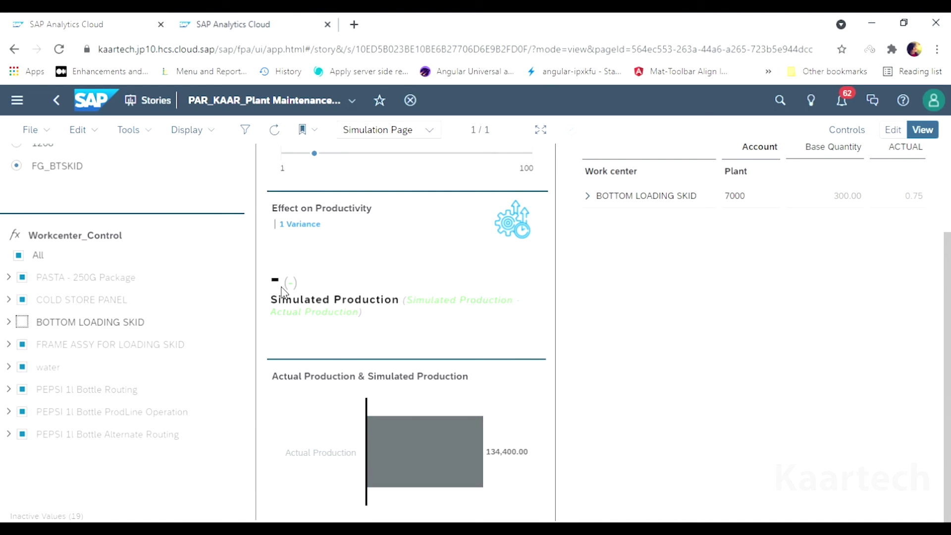
mouse_move(444, 420)
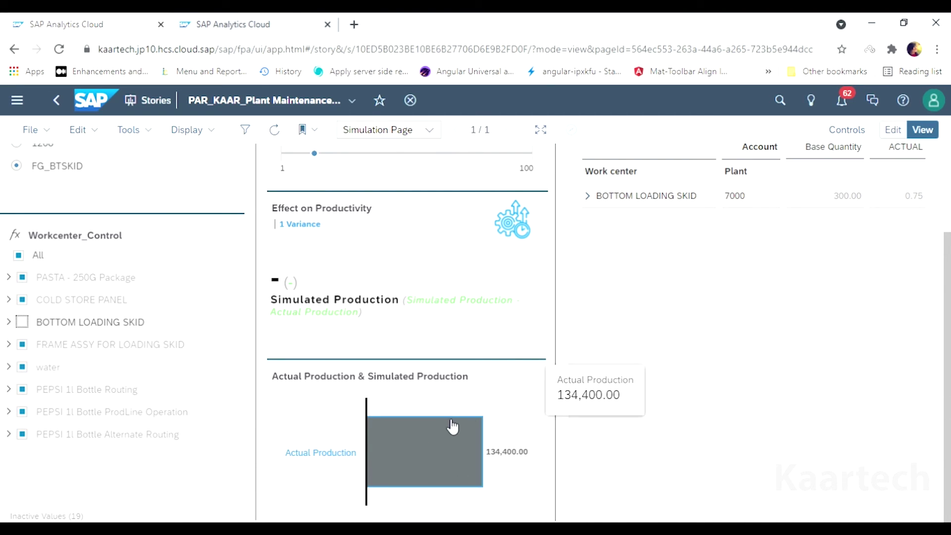
scroll(451, 425, "up", 3)
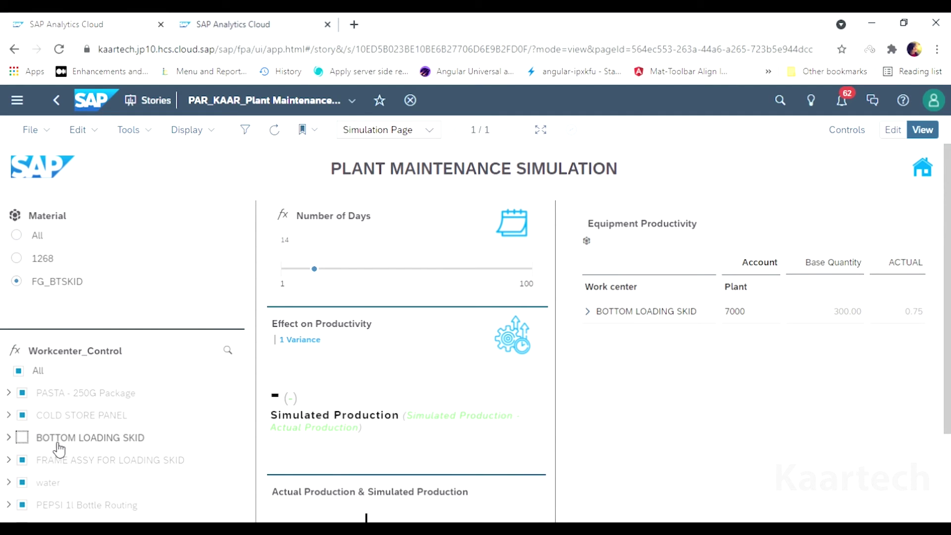
scroll(402, 459, "down", 3)
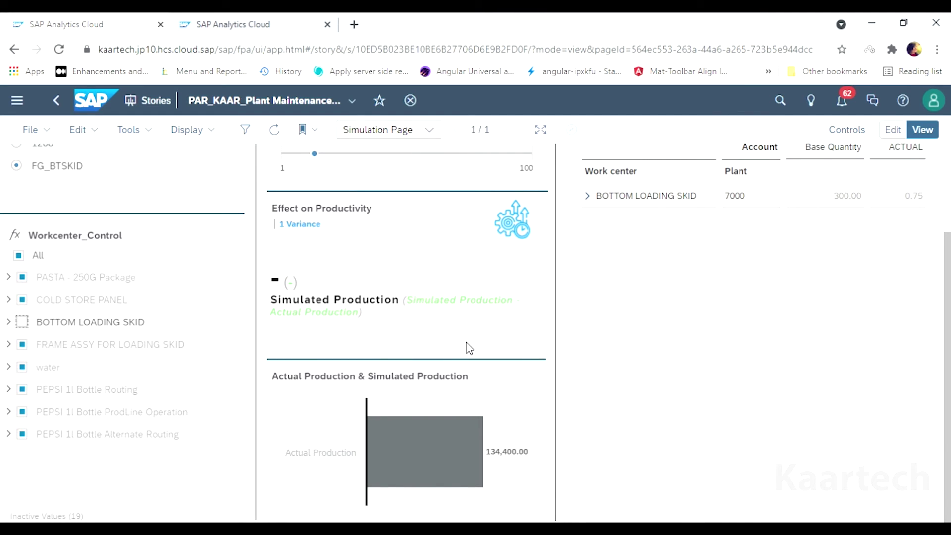
scroll(469, 348, "up", 3)
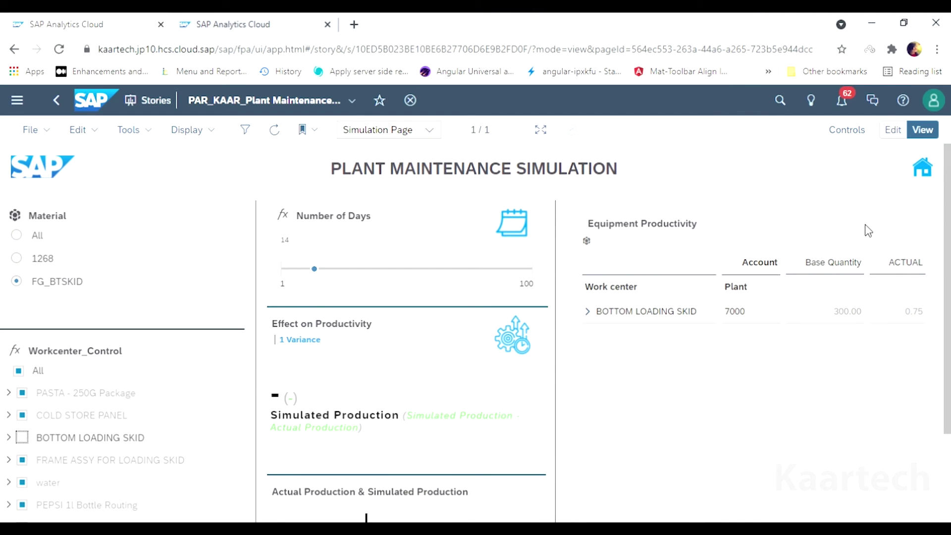
Return to the story's home page and switch to the Plant Maintenance Dashboard analytic application.
left_click(925, 170)
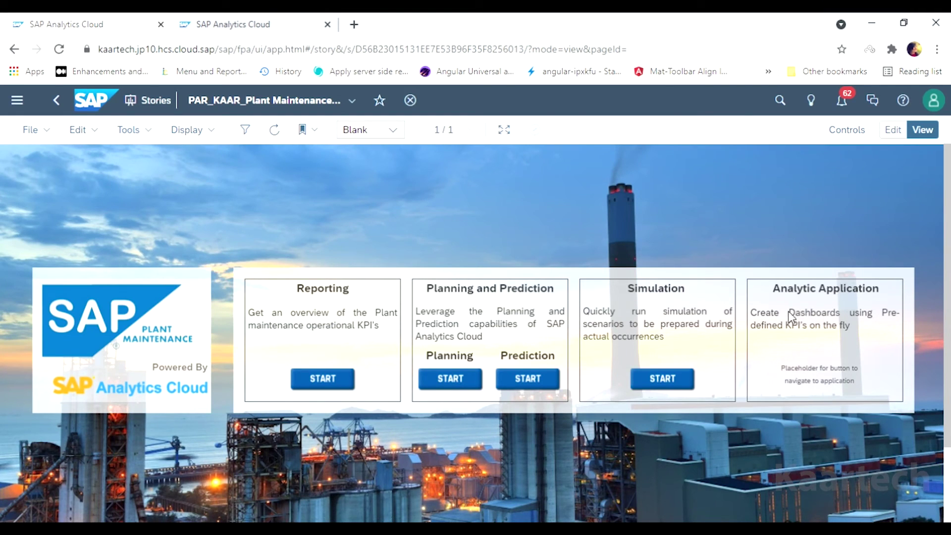
left_click(234, 26)
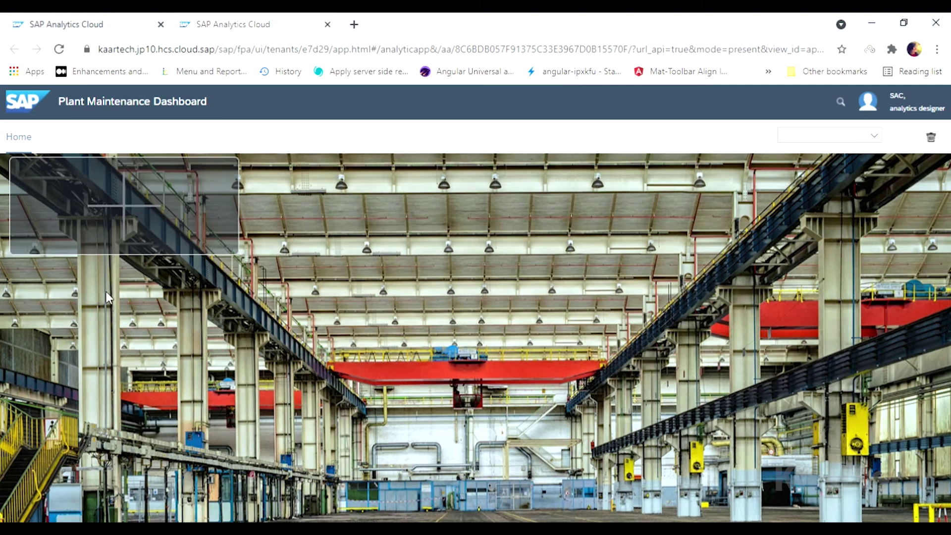
Add tiles for PM Count, PM Cost, CM Count, Mean Time Between Failures, Completed Work Orders, Recalled Work Orders and Deviation from Downtime to the dashboard.
left_click(185, 216)
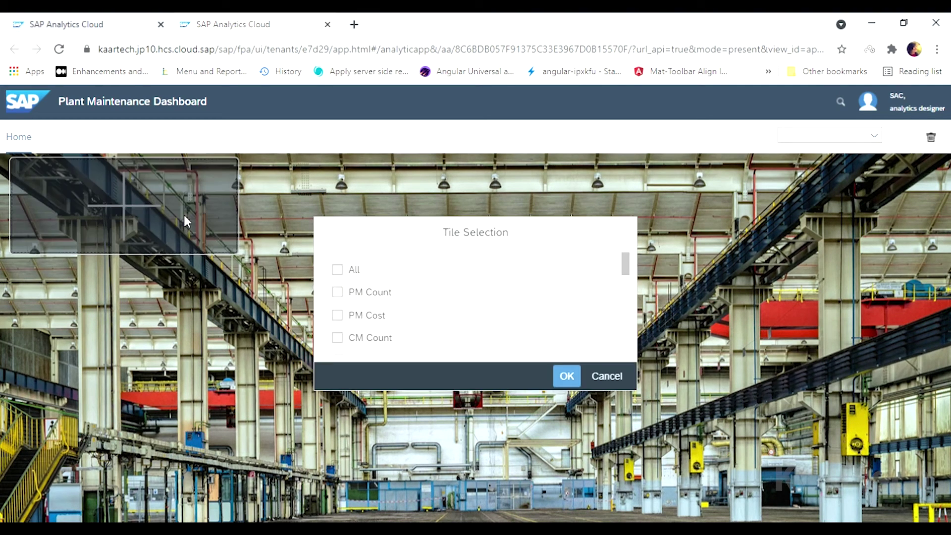
left_click(337, 292)
left_click(339, 320)
left_click(337, 339)
scroll(367, 329, "down", 2)
scroll(369, 336, "down", 1)
left_click(337, 266)
left_click(337, 287)
left_click(338, 311)
left_click(338, 333)
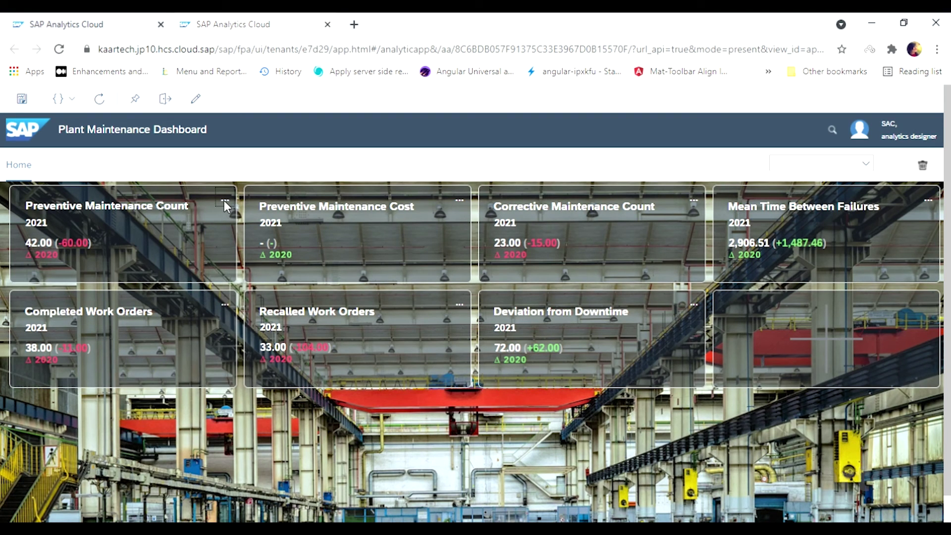
Review the Preventive Maintenance Count tile's details and its yearly breakdown in Extended Evaluation, and close the details.
left_click(224, 202)
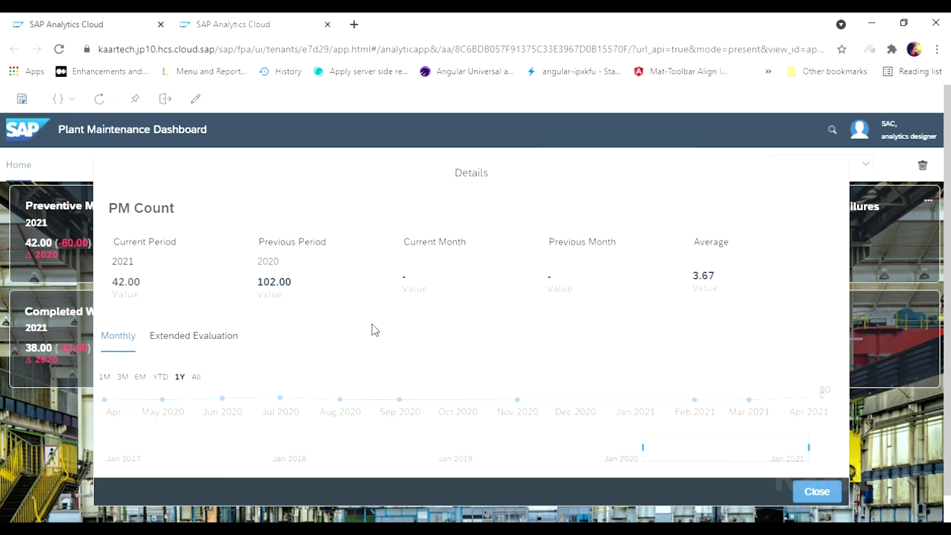
left_click(218, 345)
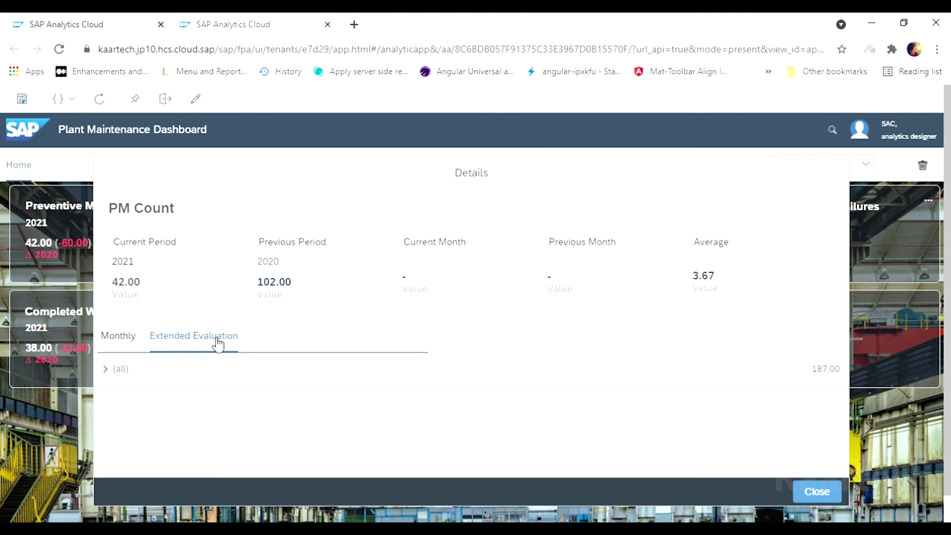
left_click(108, 371)
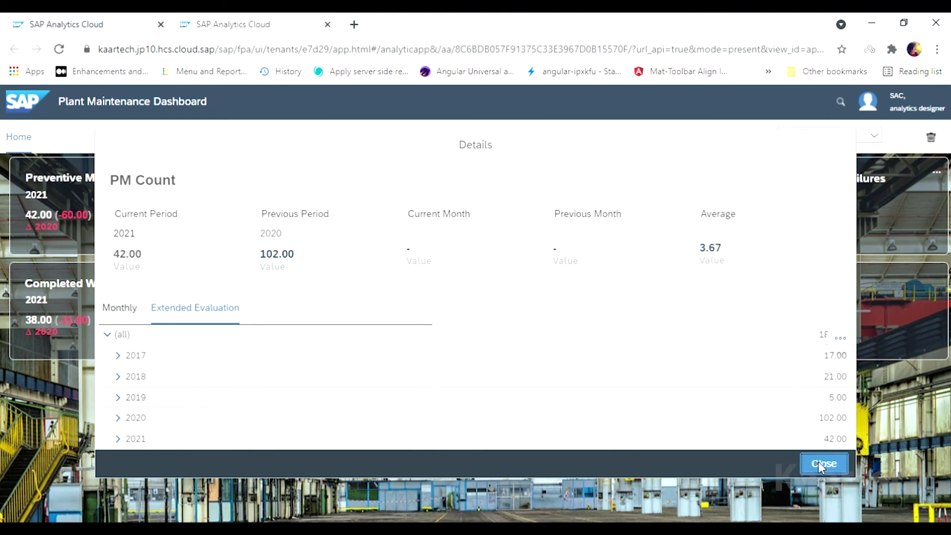
left_click(819, 463)
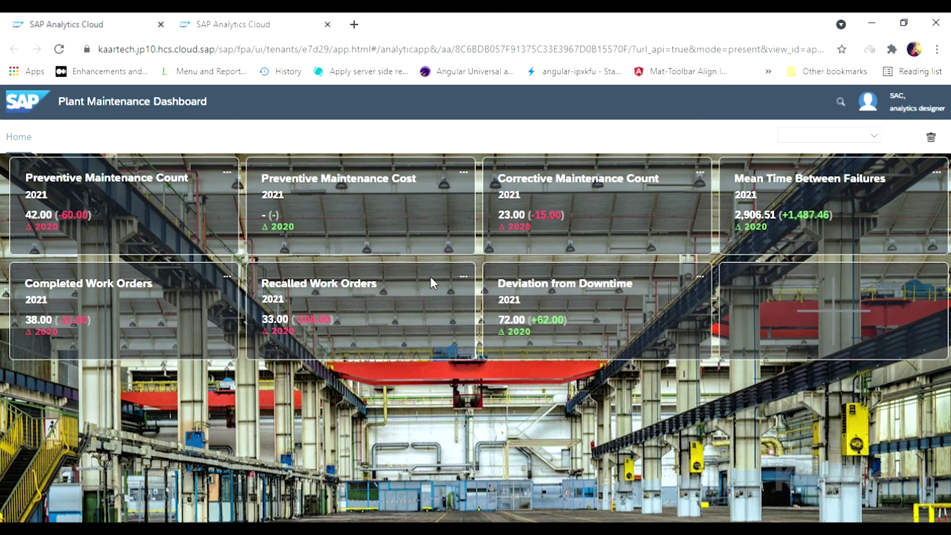
Delete the Preventive Maintenance Count tile from the dashboard and leave deletion mode.
left_click(933, 139)
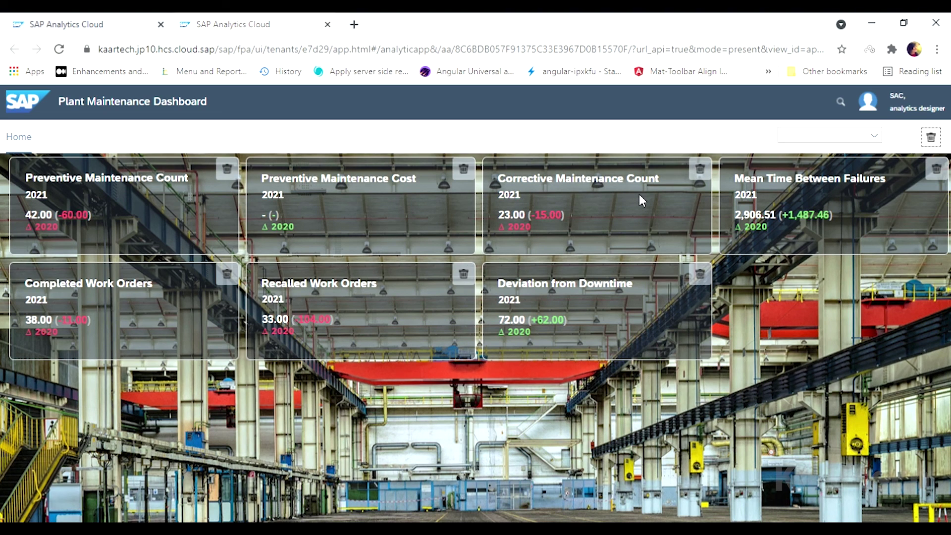
left_click(222, 171)
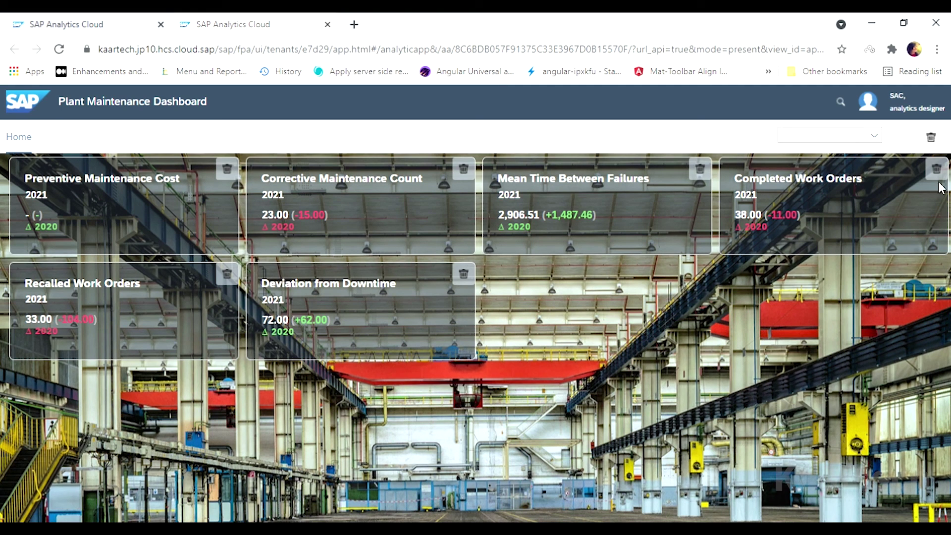
left_click(932, 139)
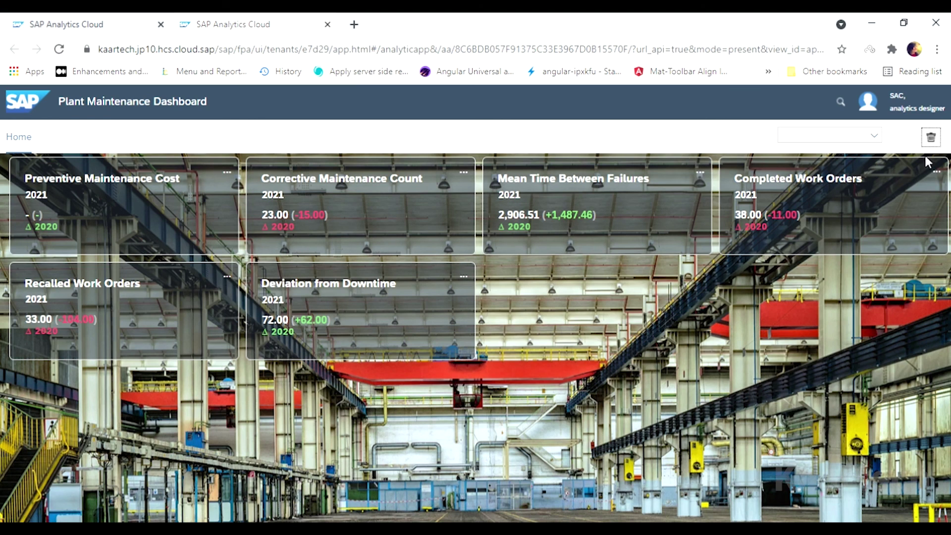